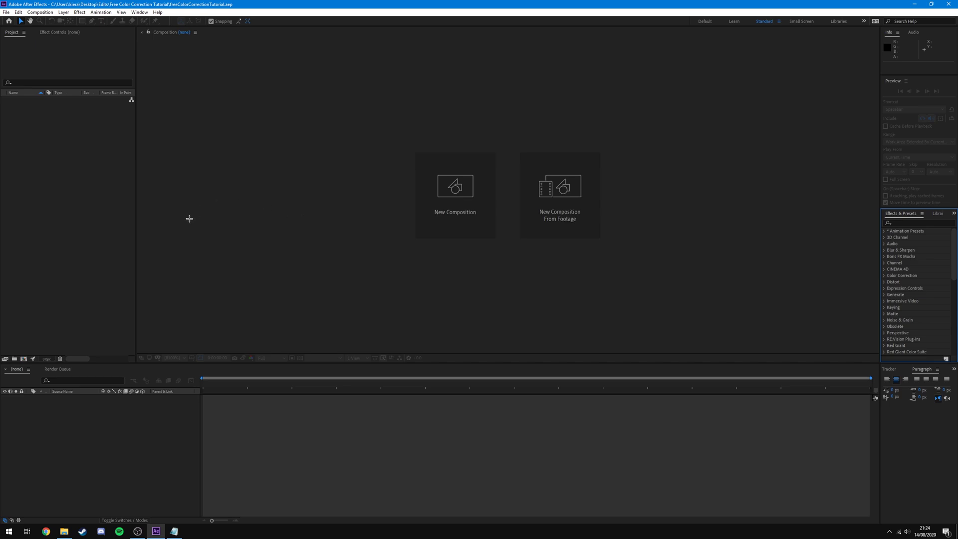
# Import the Valorant gameplay clip from File Explorer into the Project panel
pyautogui.click(64, 531)
pyautogui.moveTo(0, 465); pyautogui.dragTo(64, 150)
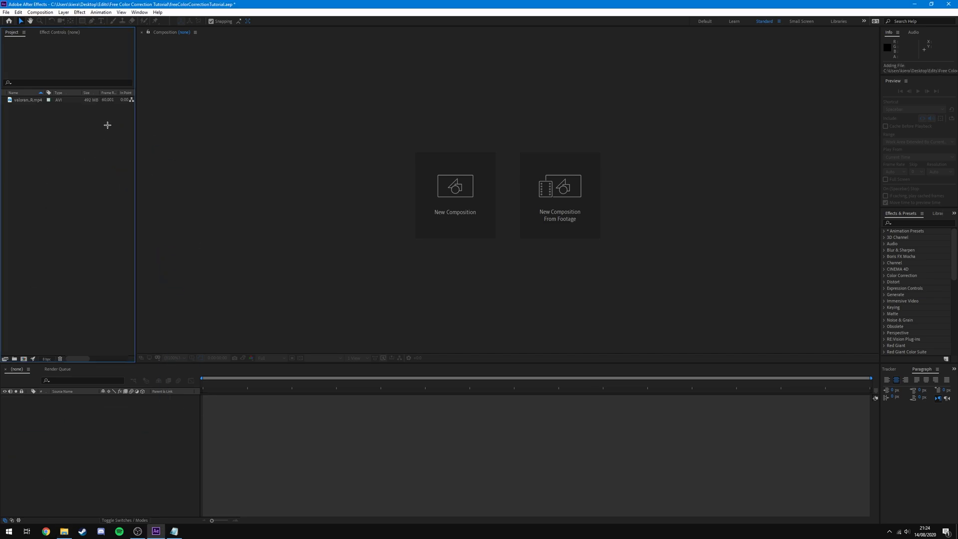
pyautogui.click(33, 101)
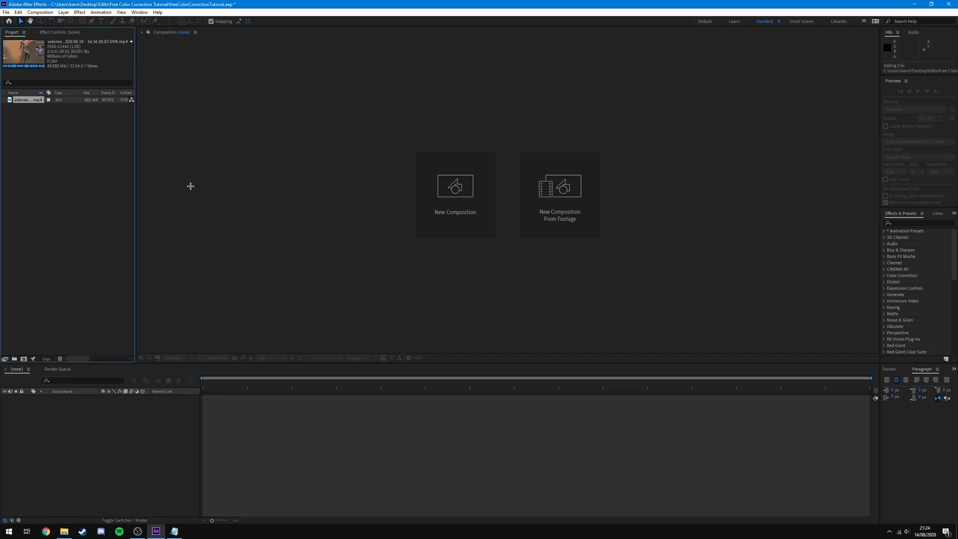
# Create a new 2560×1440 composition, Comp 1, at 60 fps with a 30-second duration
pyautogui.click(455, 212)
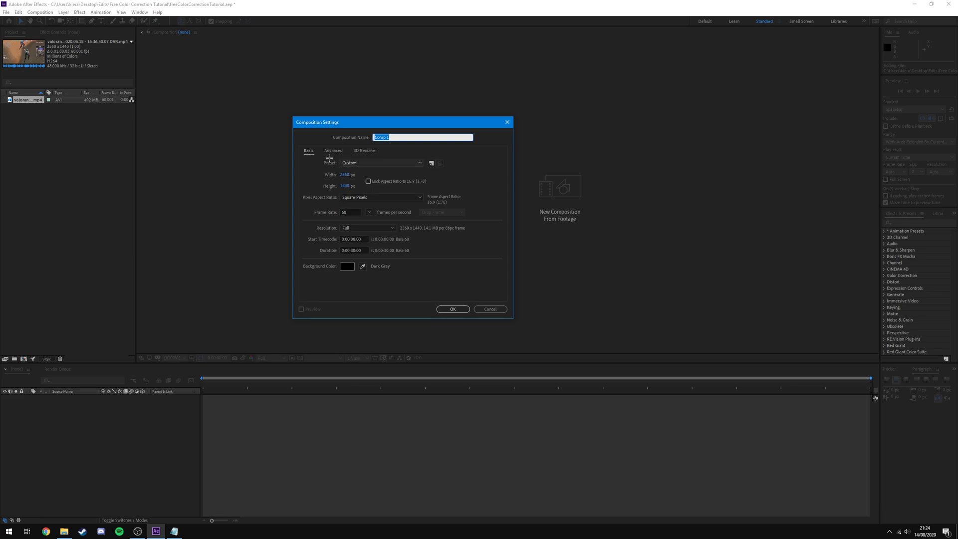
pyautogui.click(355, 212)
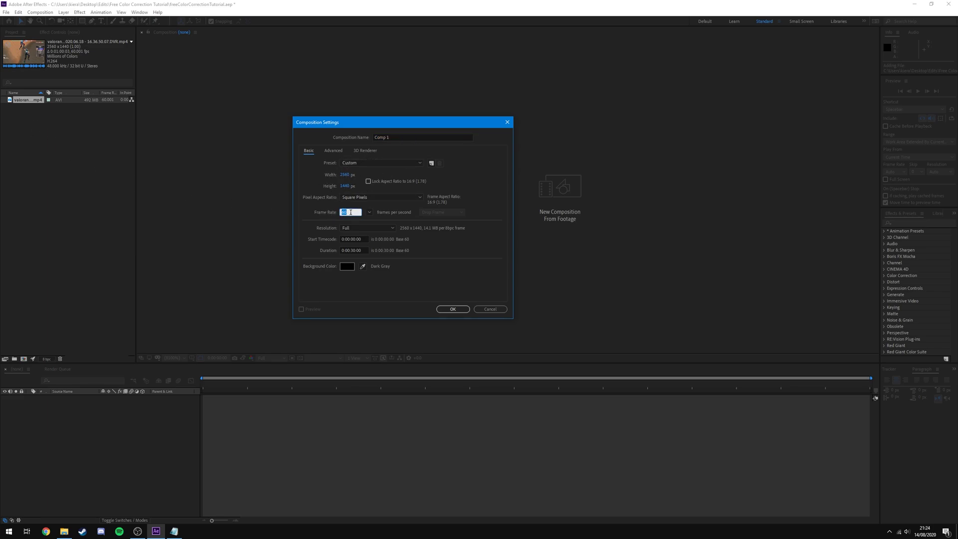
pyautogui.click(359, 250)
pyautogui.click(453, 308)
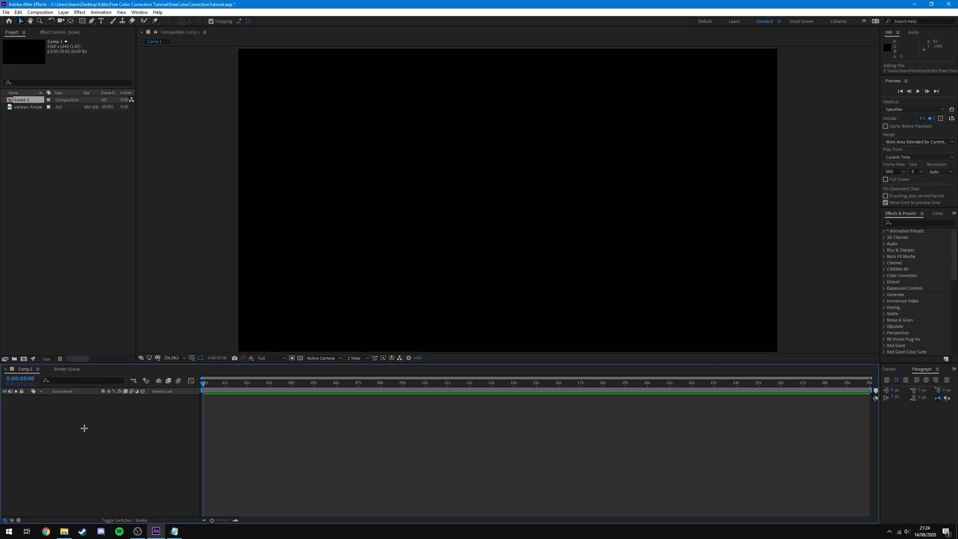
# Put the gameplay clip in Comp 1's timeline and add Adjustment Layer 1 above it
pyautogui.moveTo(35, 107); pyautogui.dragTo(138, 444)
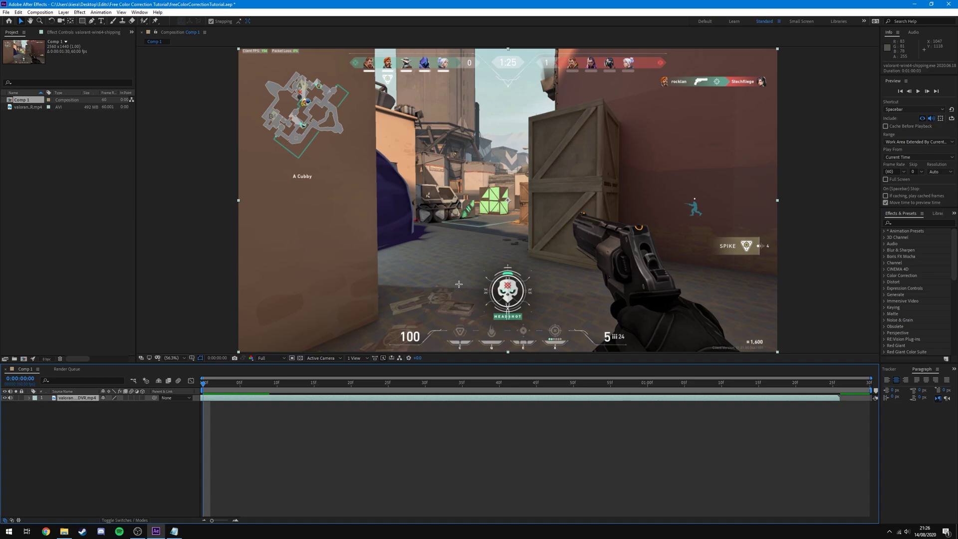
pyautogui.click(92, 421)
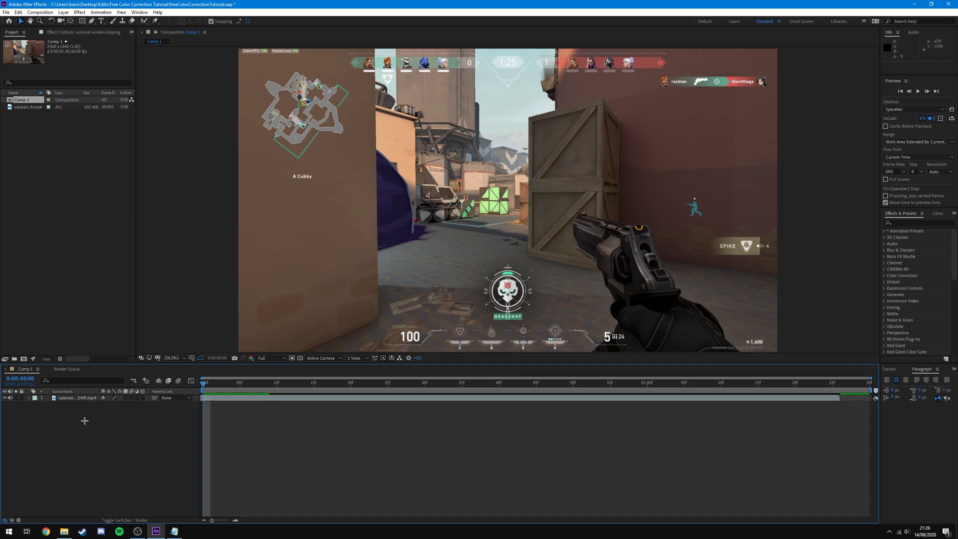
pyautogui.hotkey('ctrl', 'alt', 'y')
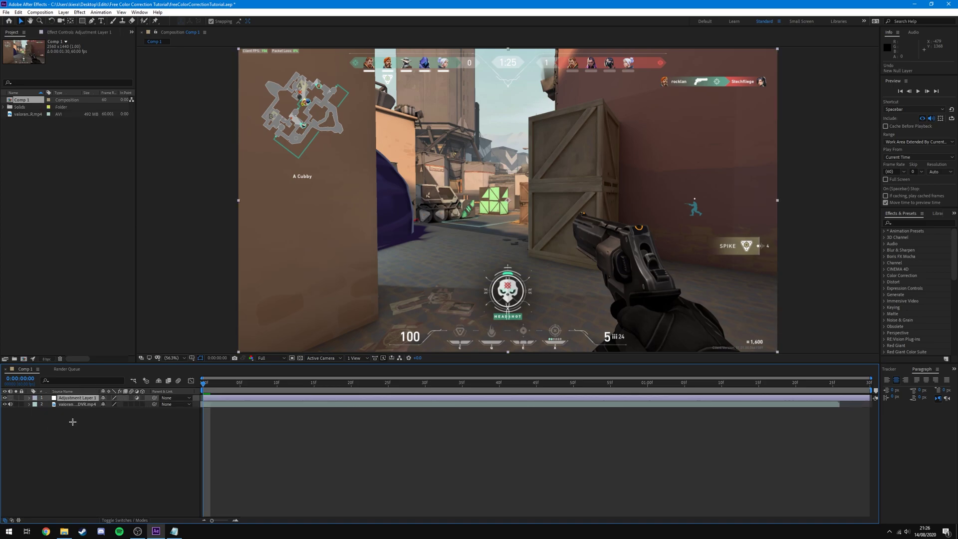
# Rename Adjustment Layer 1 to 'CC' and leave it deselected above the clip
pyautogui.rightClick(77, 422)
pyautogui.moveTo(78, 426)
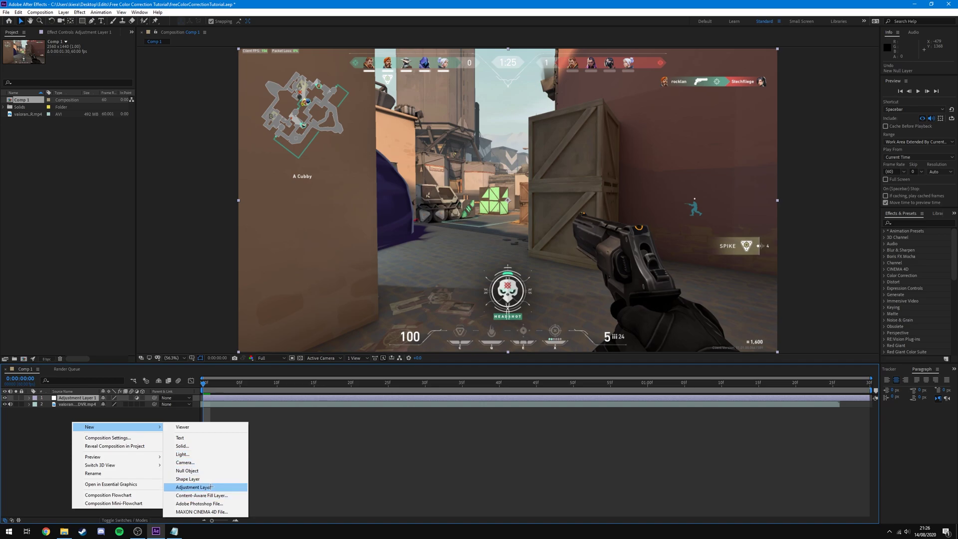
pyautogui.click(58, 440)
pyautogui.click(81, 398)
pyautogui.rightClick(81, 397)
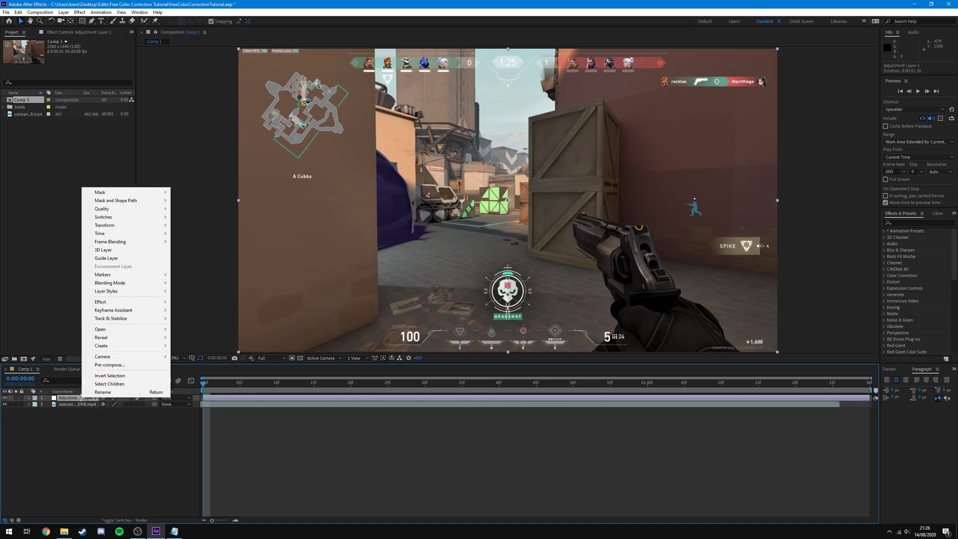
pyautogui.click(103, 391)
pyautogui.write('CC')
pyautogui.press('Return')
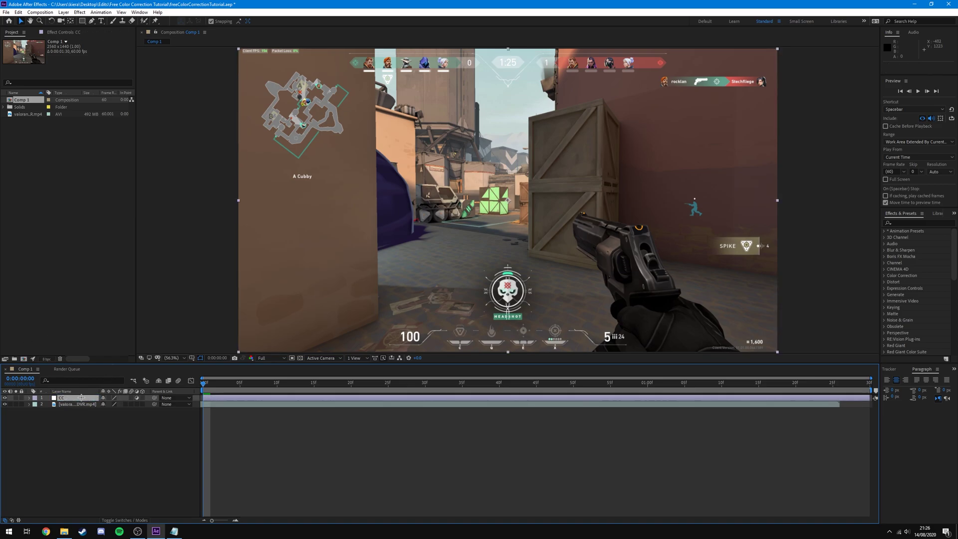
pyautogui.click(78, 427)
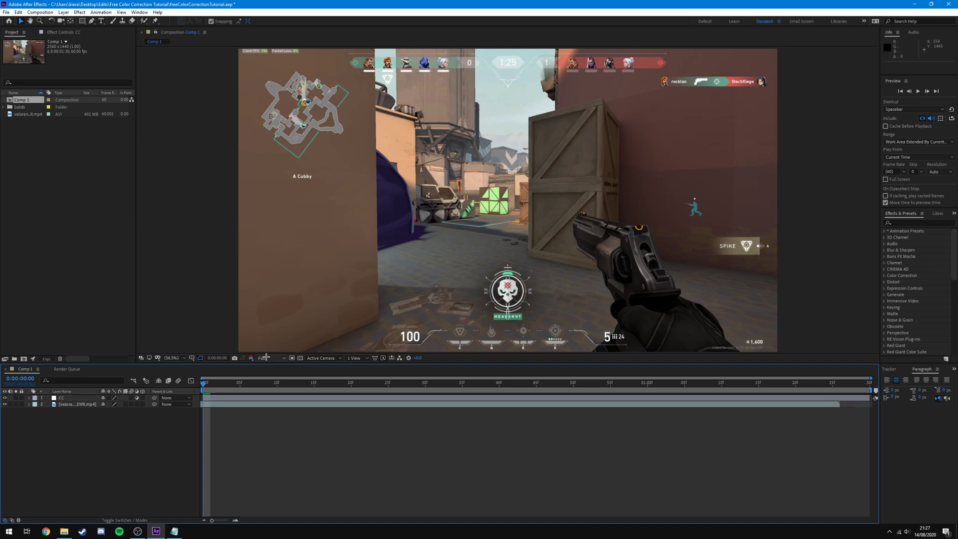
pyautogui.click(266, 357)
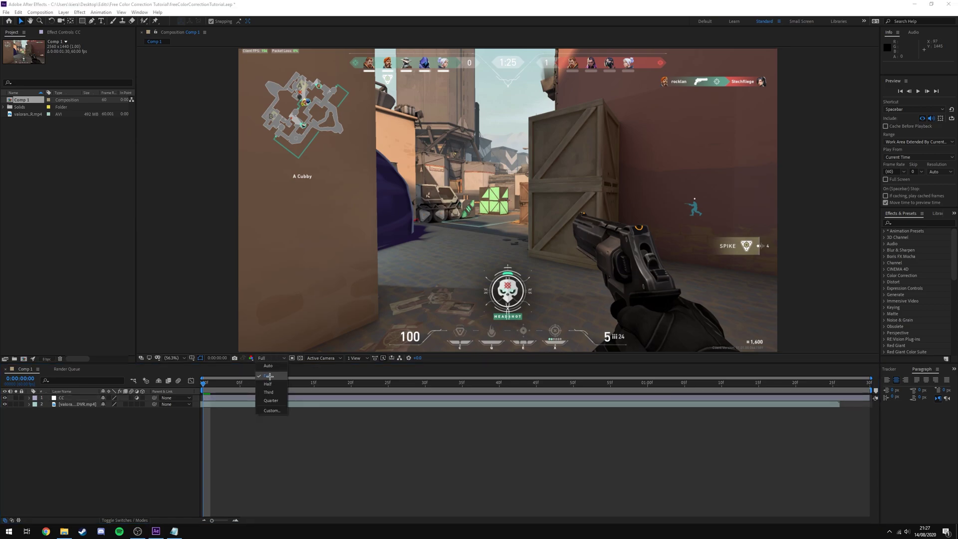
pyautogui.click(269, 376)
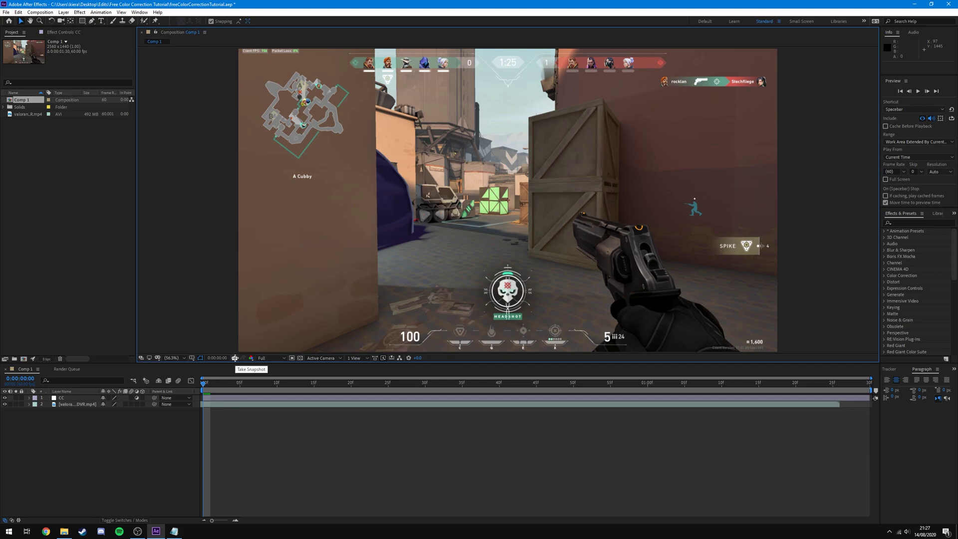
pyautogui.click(235, 358)
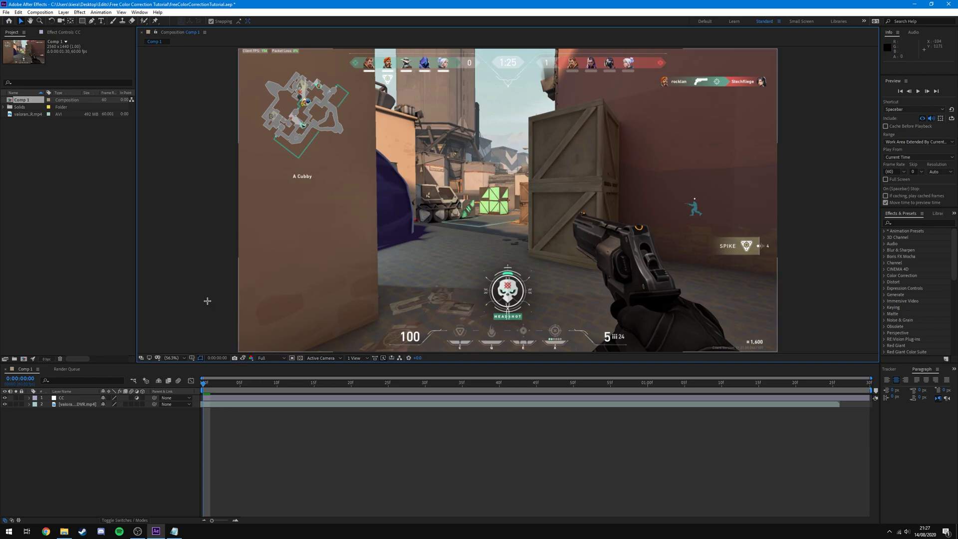
pyautogui.press('space')
pyautogui.press('space')
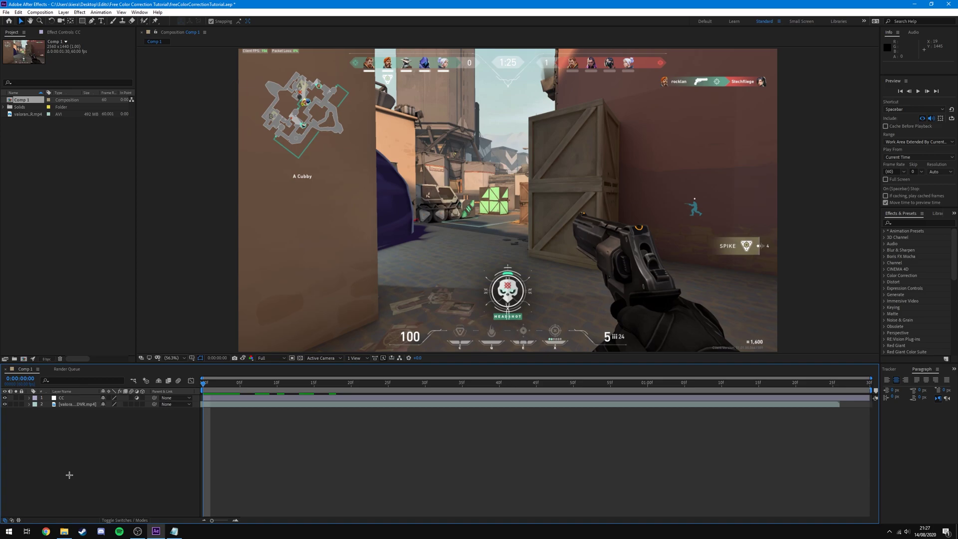
pyautogui.click(69, 398)
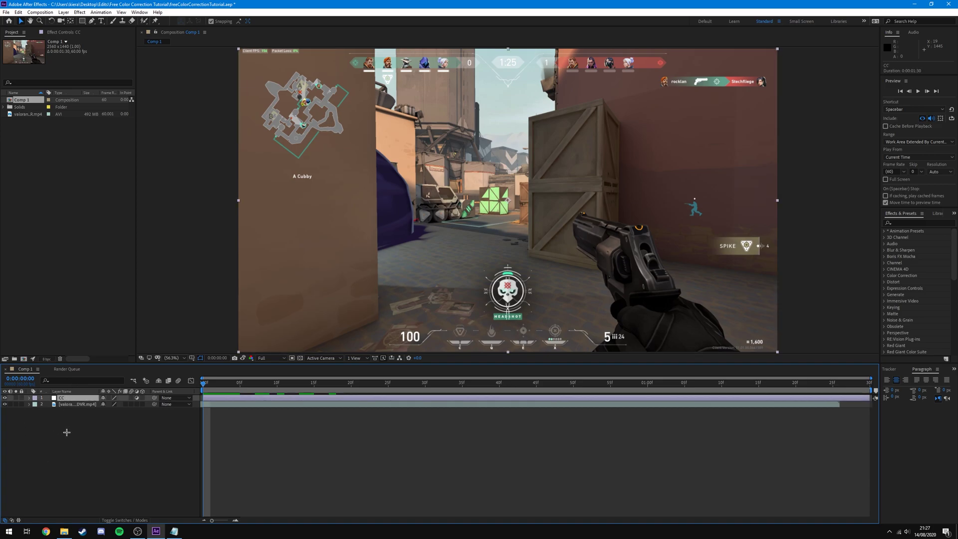
pyautogui.click(107, 454)
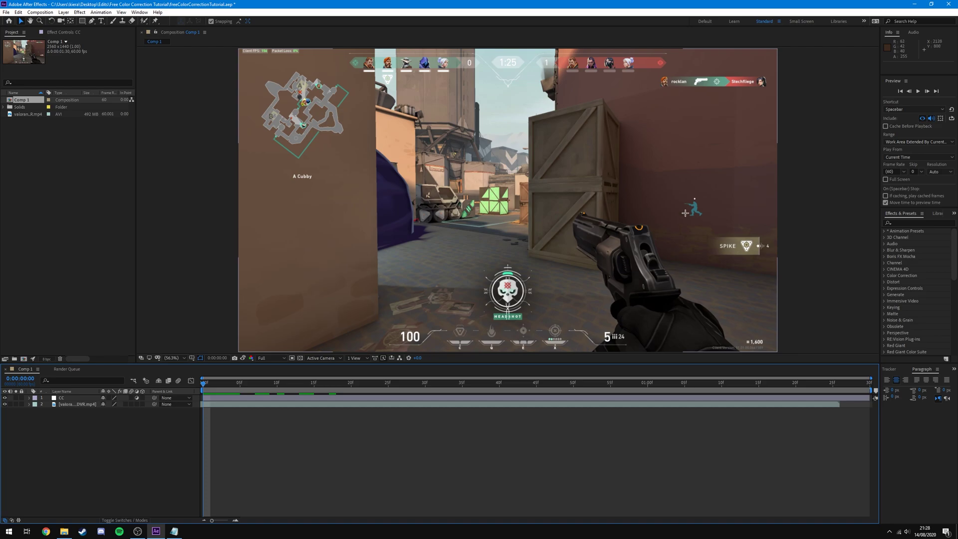
# Search Effects & Presets for 'lumetri' and drag Lumetri Color toward the CC layer
pyautogui.click(912, 222)
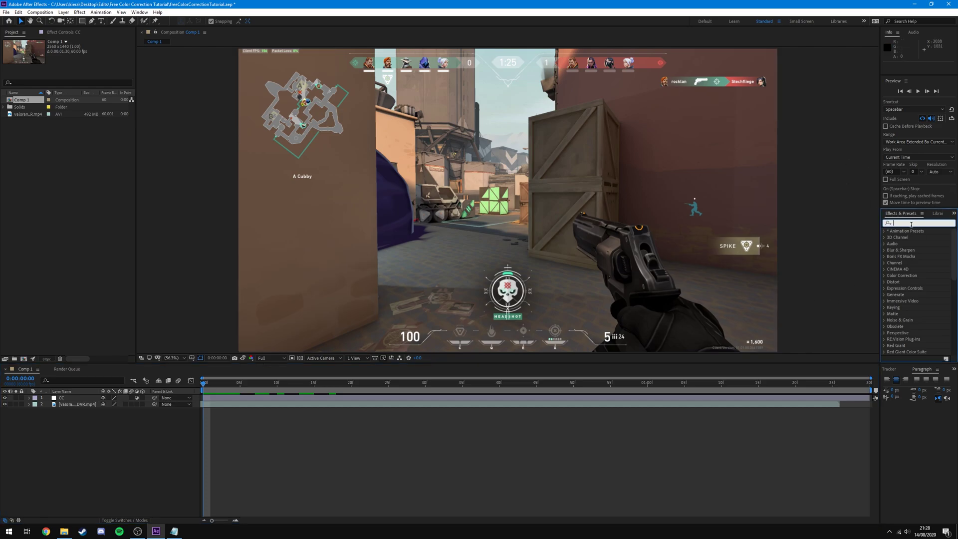
pyautogui.write('lumetri')
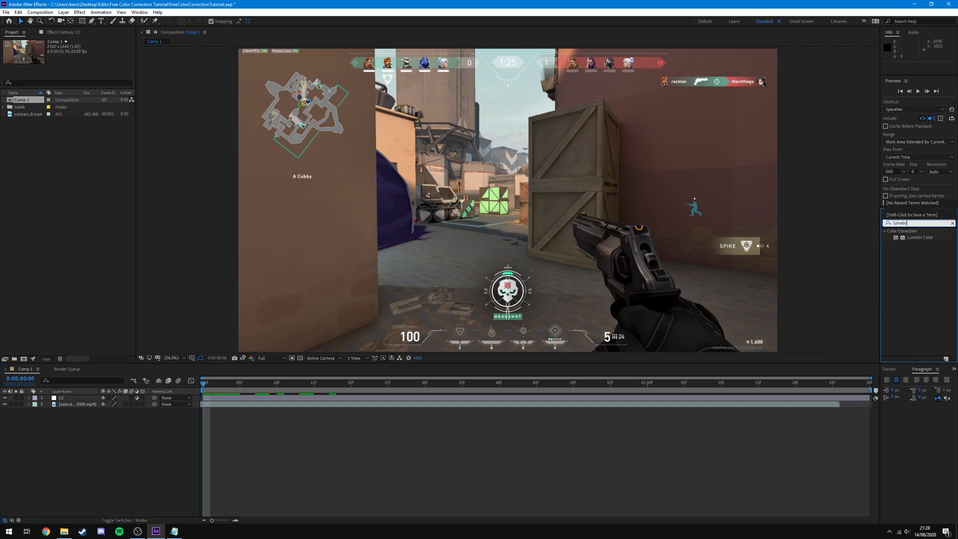
pyautogui.click(918, 237)
pyautogui.moveTo(919, 238); pyautogui.dragTo(71, 400)
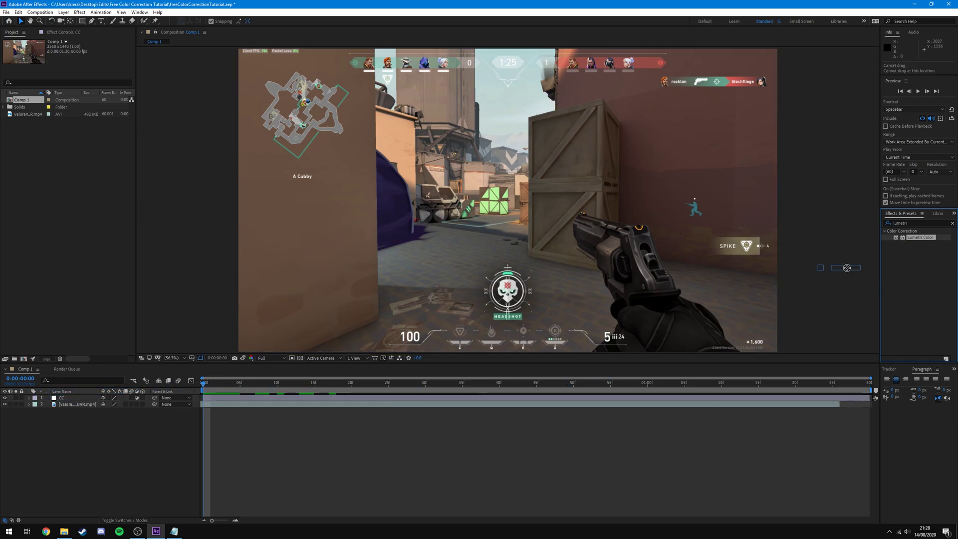
pyautogui.click(73, 398)
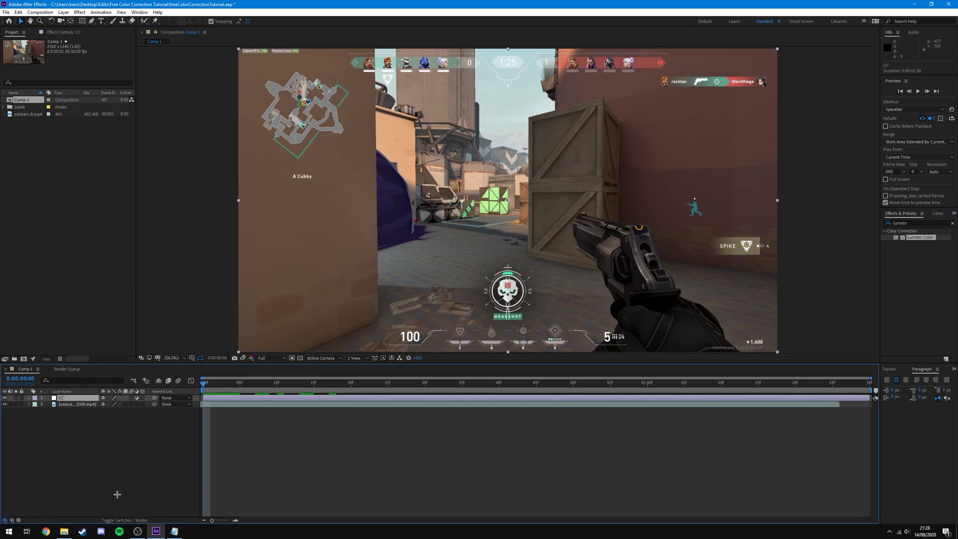
# Apply Lumetri Color to the CC layer using the Ctrl+Space quick effect search
pyautogui.hotkey('ctrl', 'space')
pyautogui.write('lumi')
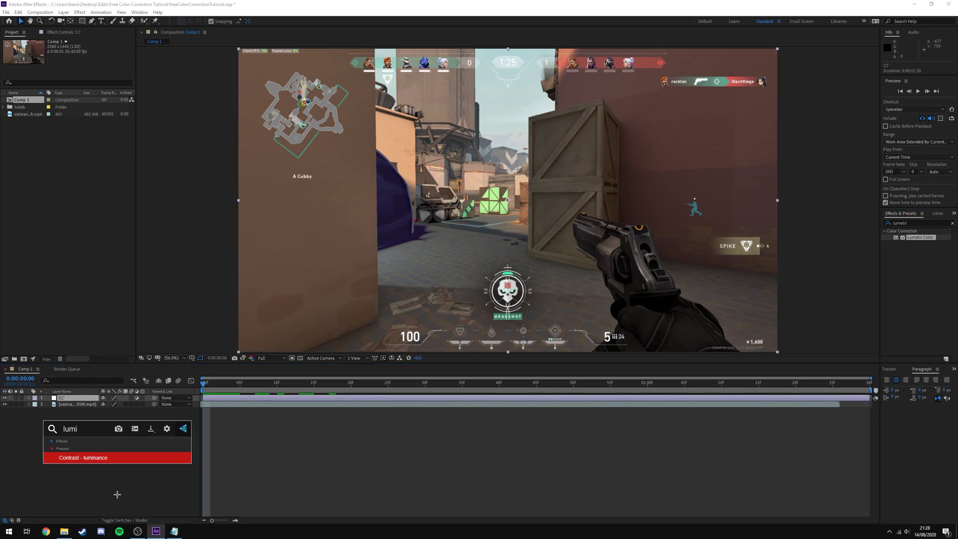
pyautogui.press('BackSpace')
pyautogui.write('e')
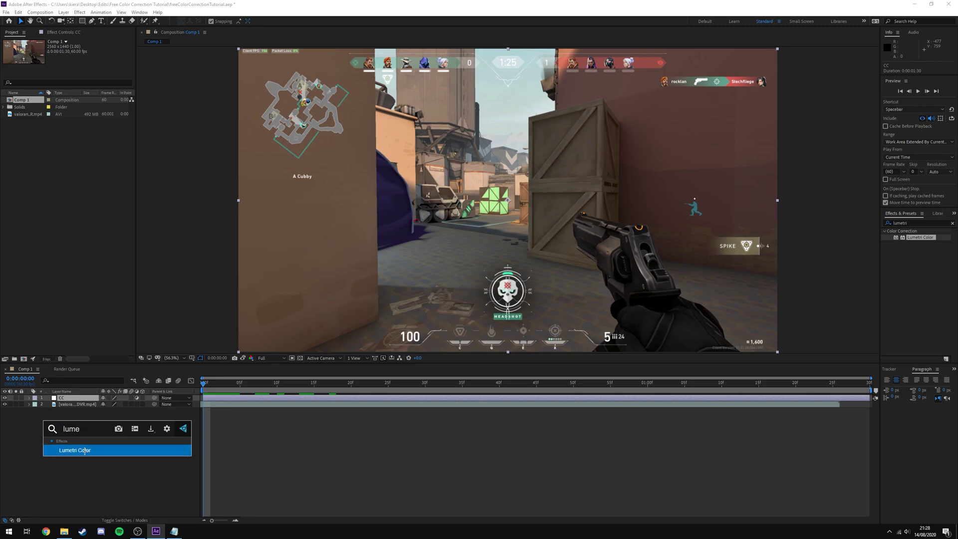
pyautogui.click(82, 450)
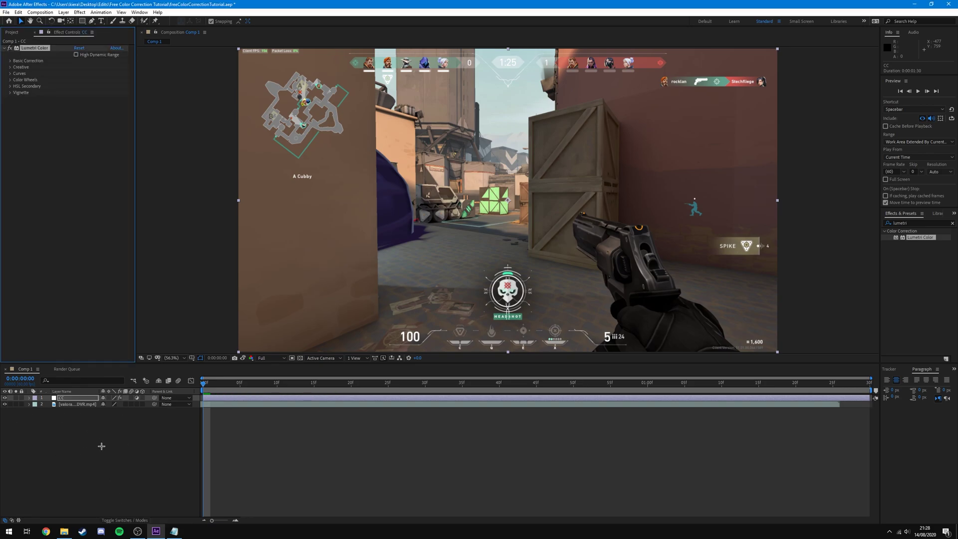
# Expand the Basic Correction settings of Lumetri Color in Effect Controls
pyautogui.moveTo(36, 48); pyautogui.dragTo(40, 50)
pyautogui.click(34, 45)
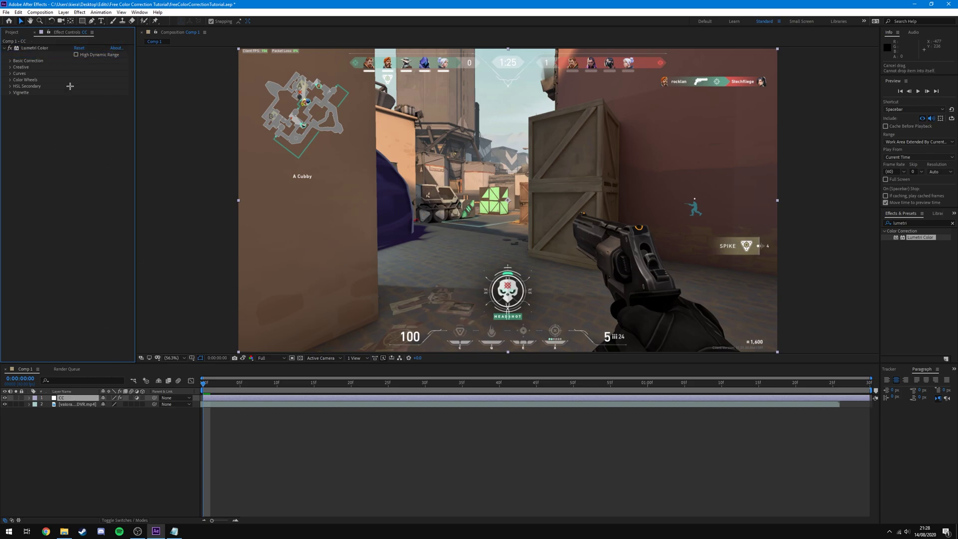
pyautogui.click(10, 60)
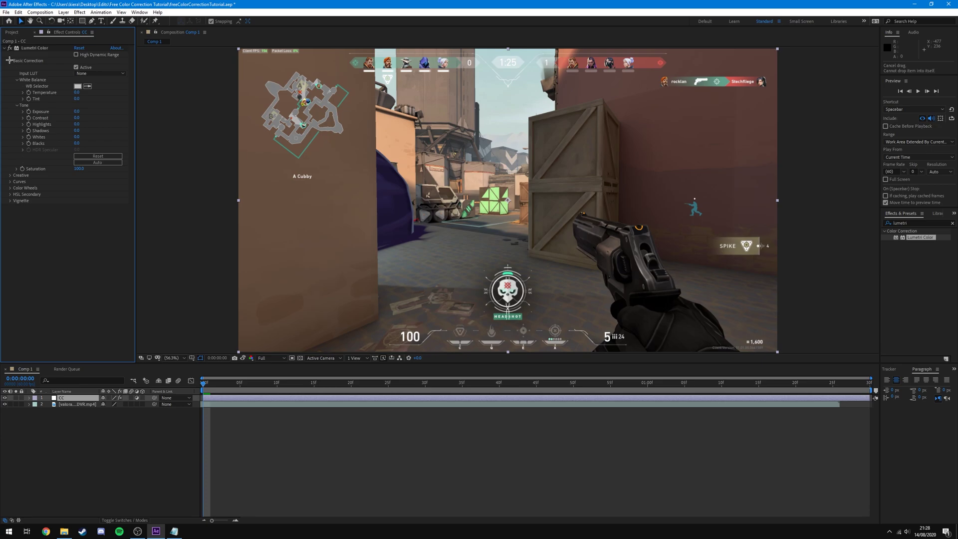